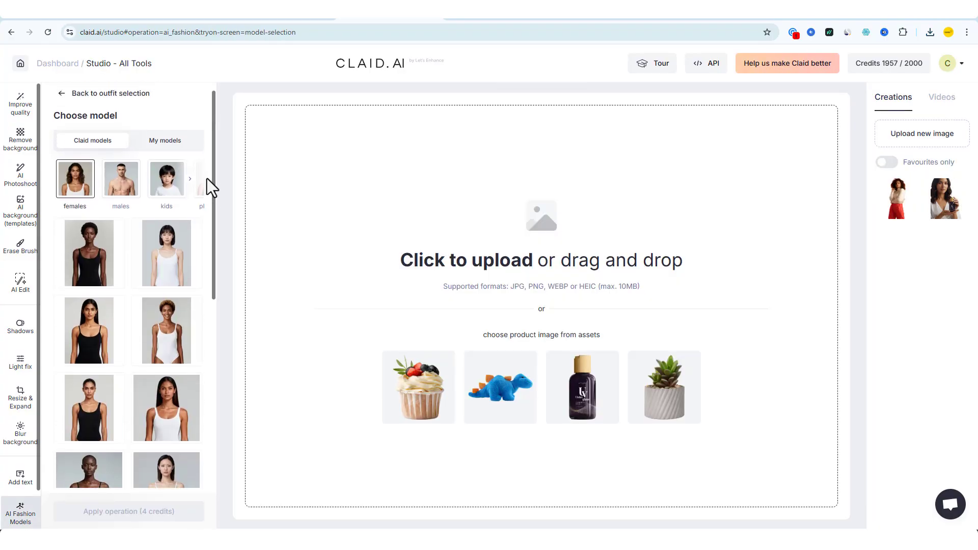
- Choose the long-haired female Claid model, set her to the full-body hands-on-hips pose and open the extra instructions for editing
left_click(157, 154)
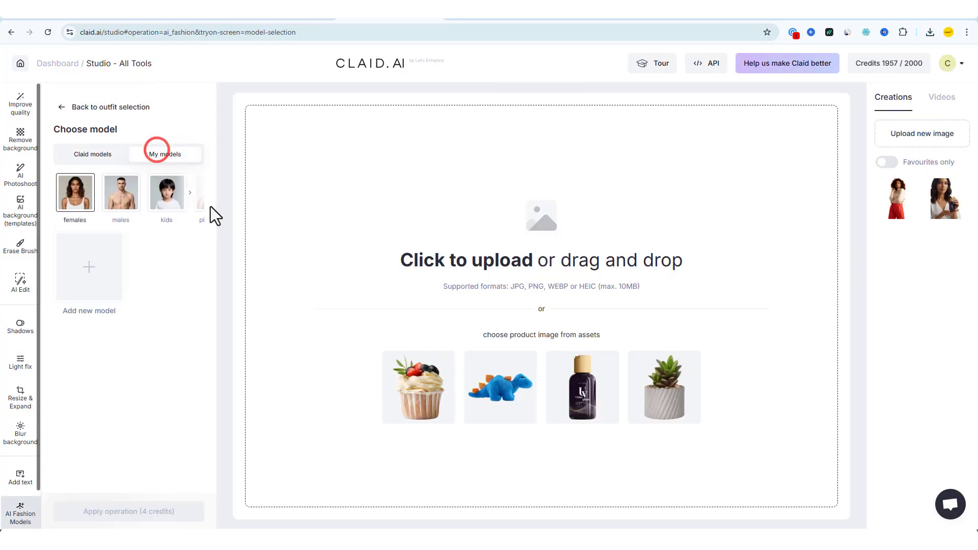
left_click(88, 153)
left_click(91, 281)
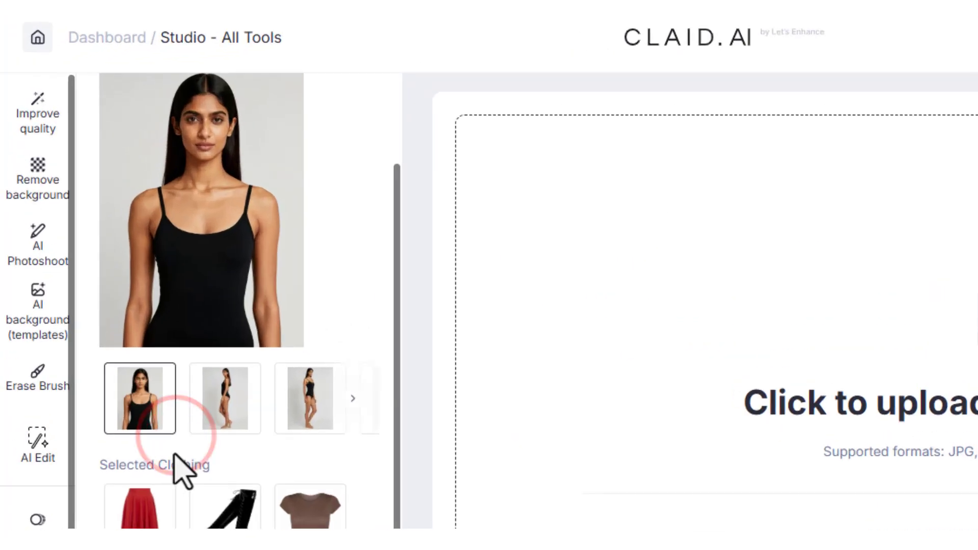
left_click(237, 407)
left_click(320, 406)
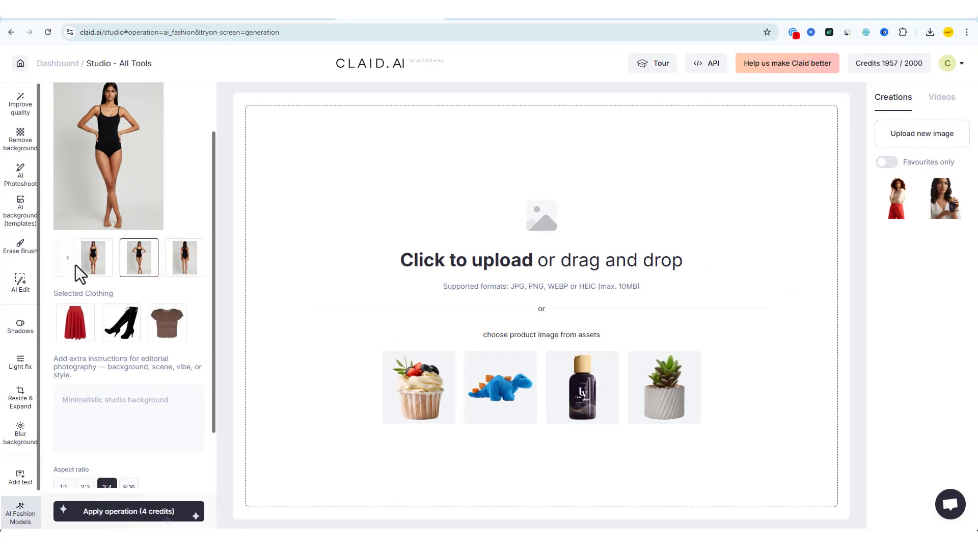
left_click_drag(213, 403, 225, 464)
left_click(176, 334)
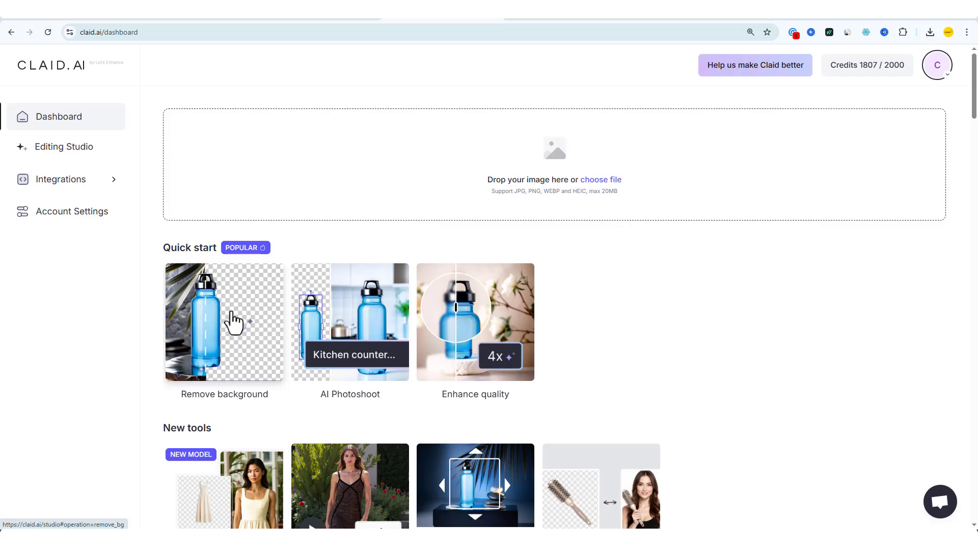
- Open the Remove background tool and upload the image full-shot-woman-wearing-black-dress from the Downloads folder
left_click(232, 311)
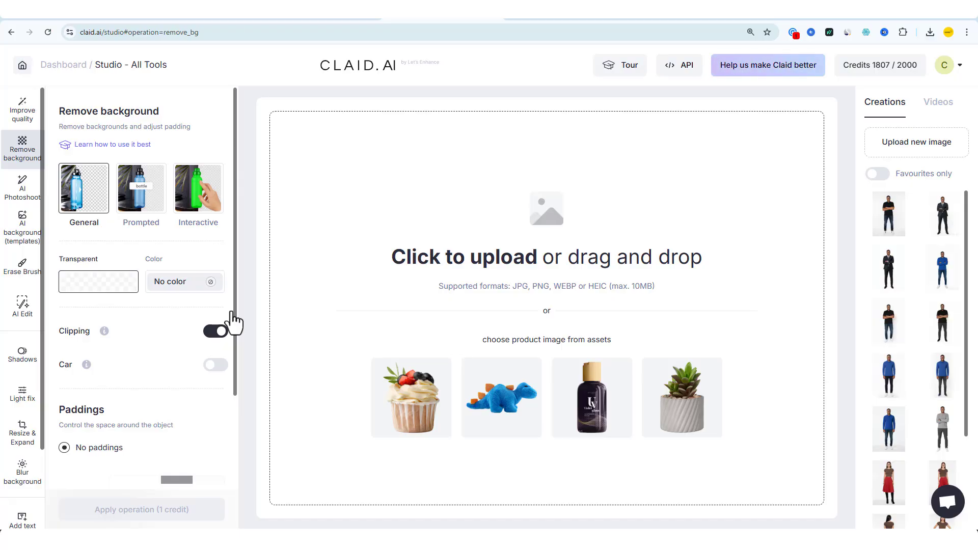
scroll(972, 311, "down", 2)
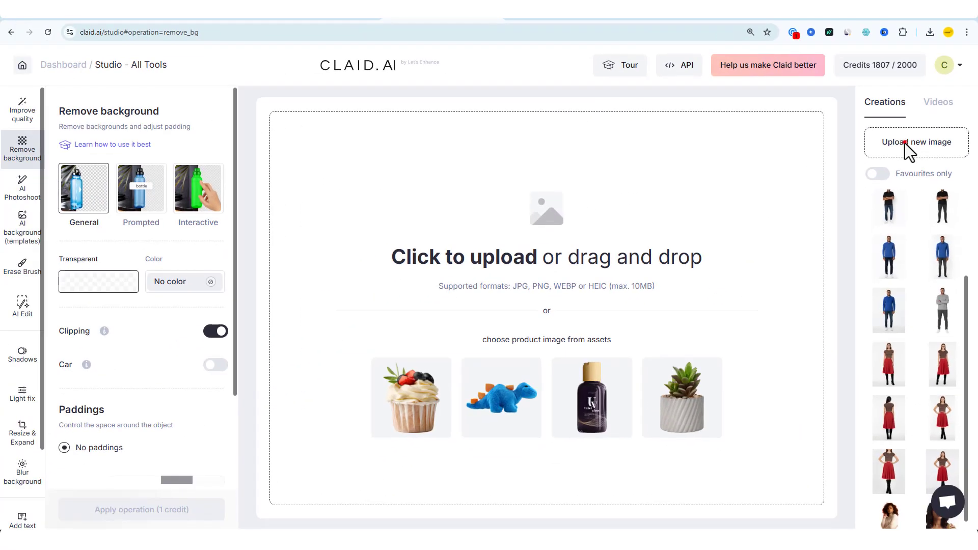
left_click(904, 143)
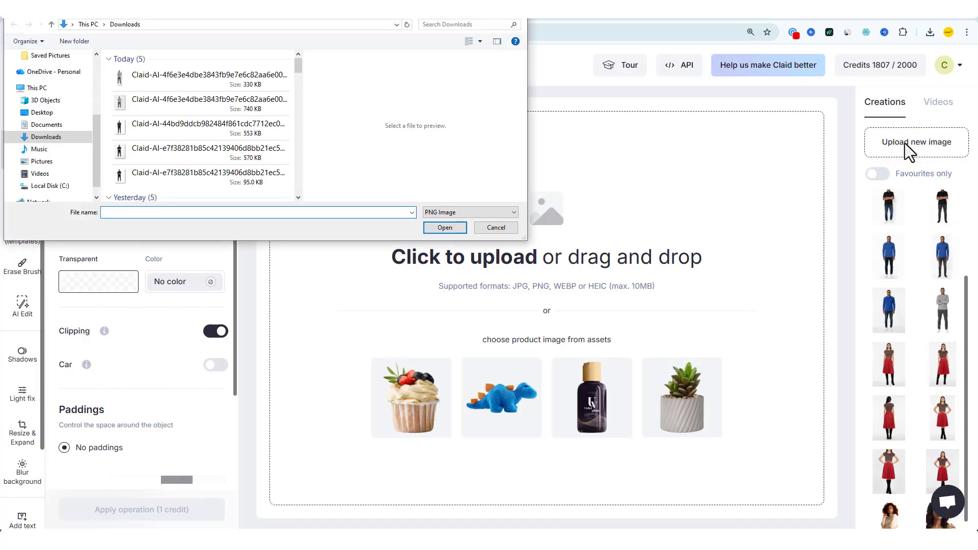
left_click_drag(300, 66, 313, 81)
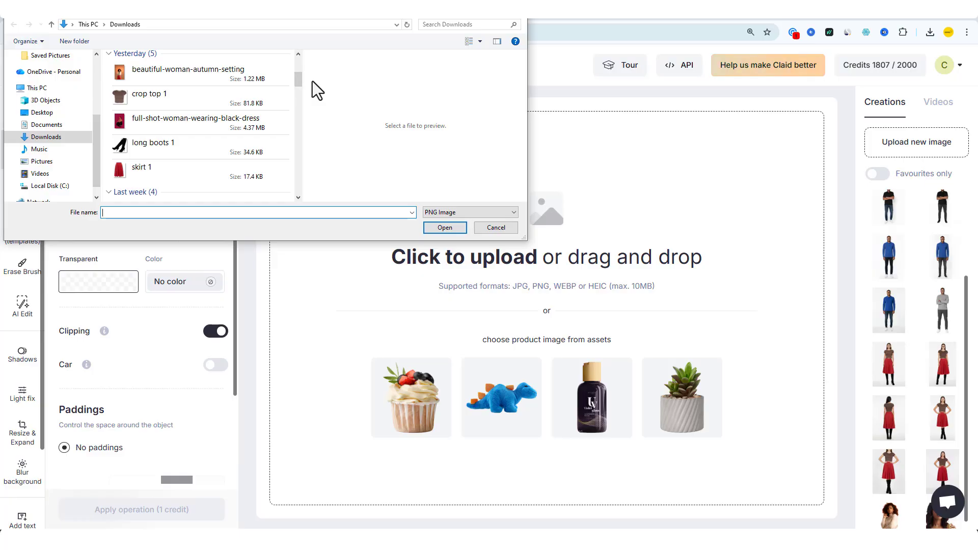
left_click(195, 120)
left_click(438, 232)
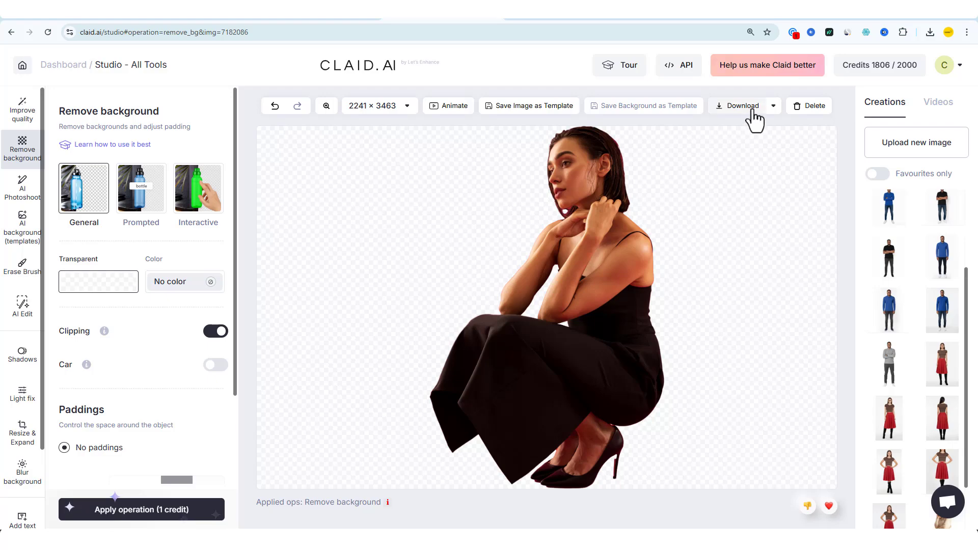
- Download the background-free image as a PNG with Best compression and open the downloaded file
left_click(749, 107)
left_click(932, 34)
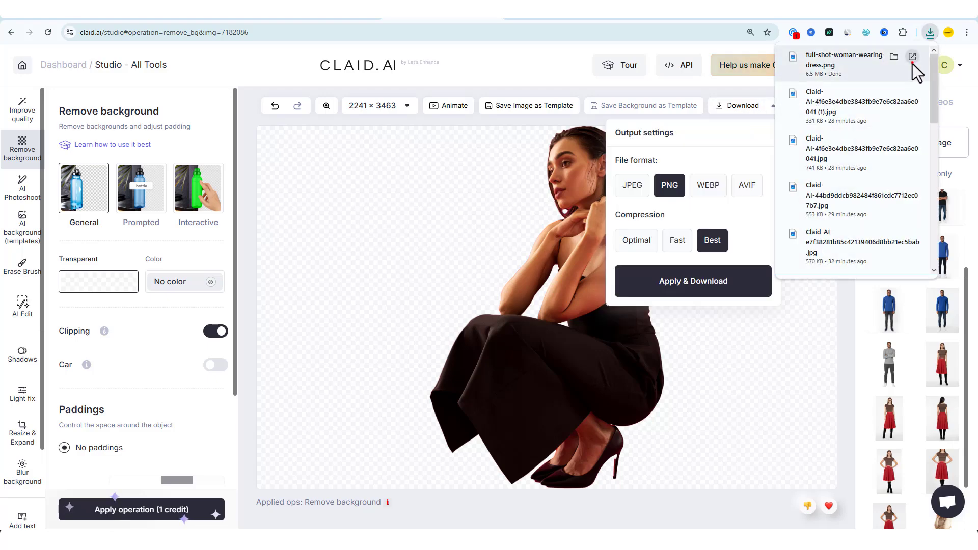
left_click(912, 60)
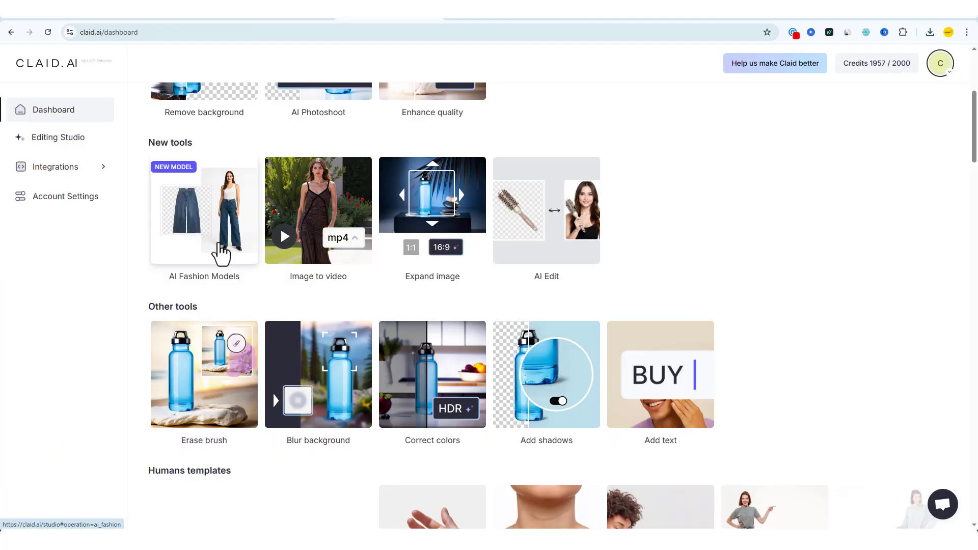
- Open AI Fashion Models and upload skirt 1, long boots 1, full-shot-woman-wearing-black-dress and crop top 1 as clothing assets
left_click(218, 245)
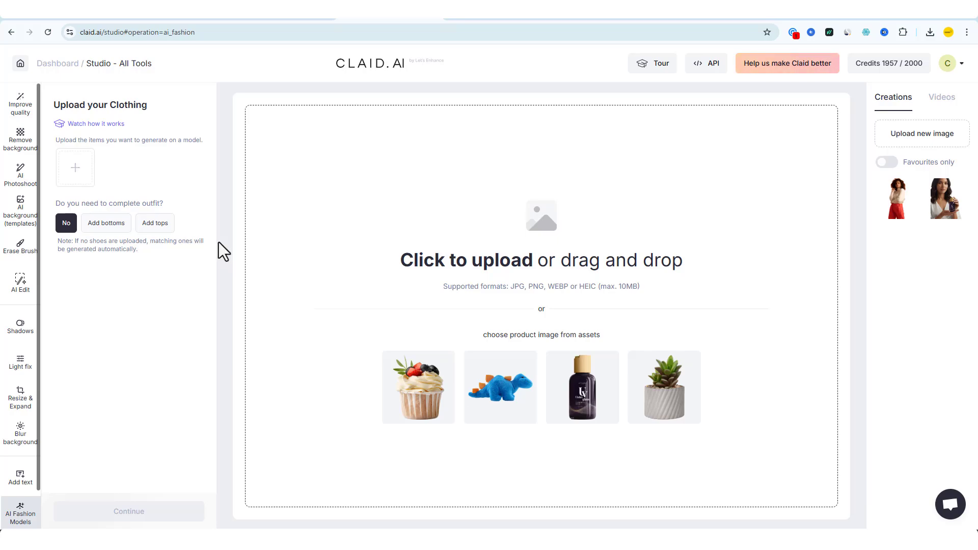
left_click(75, 174)
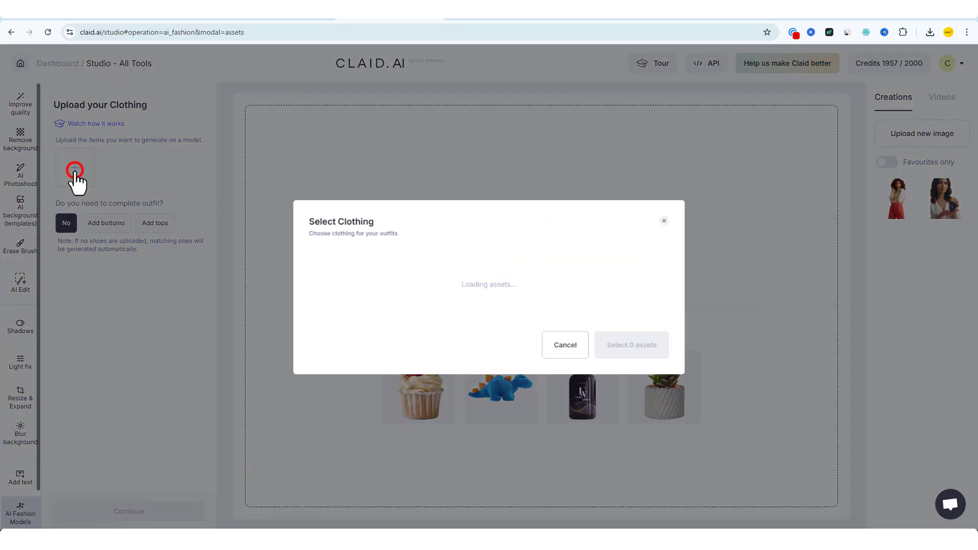
left_click(208, 182)
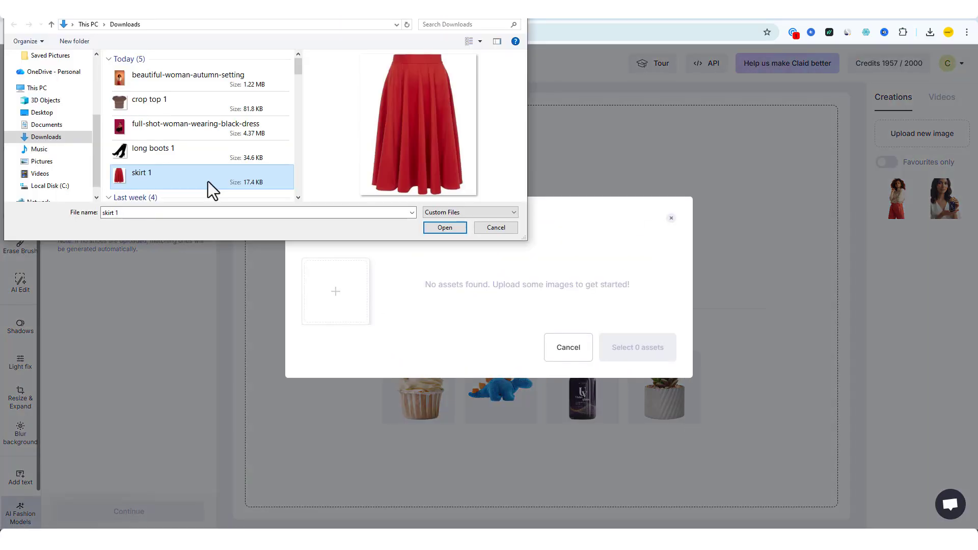
left_click(204, 155, "ctrl")
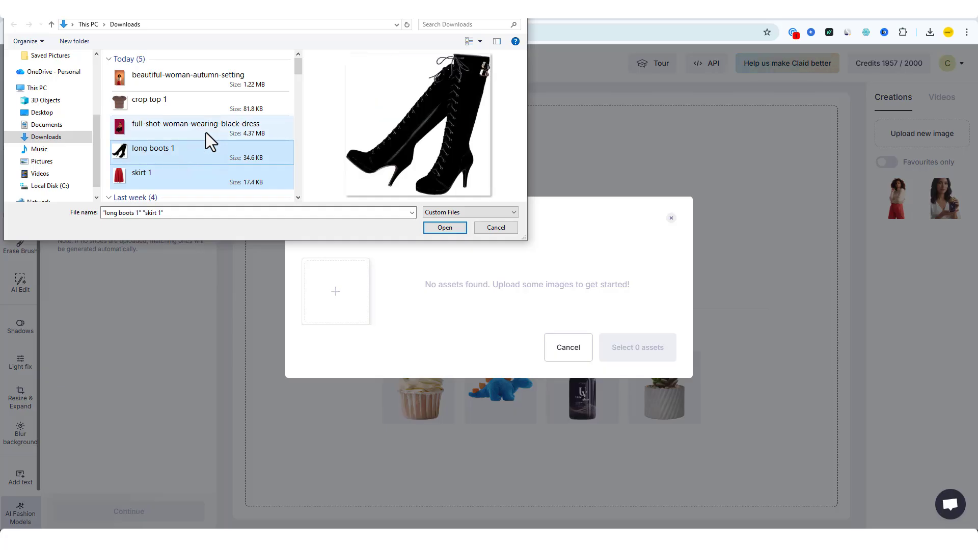
left_click(198, 106, "ctrl+shift")
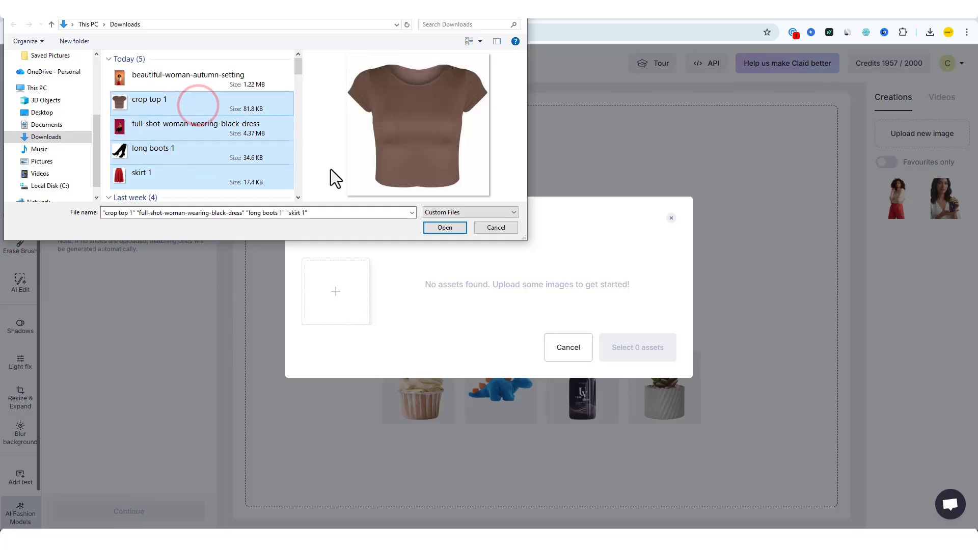
left_click(435, 229)
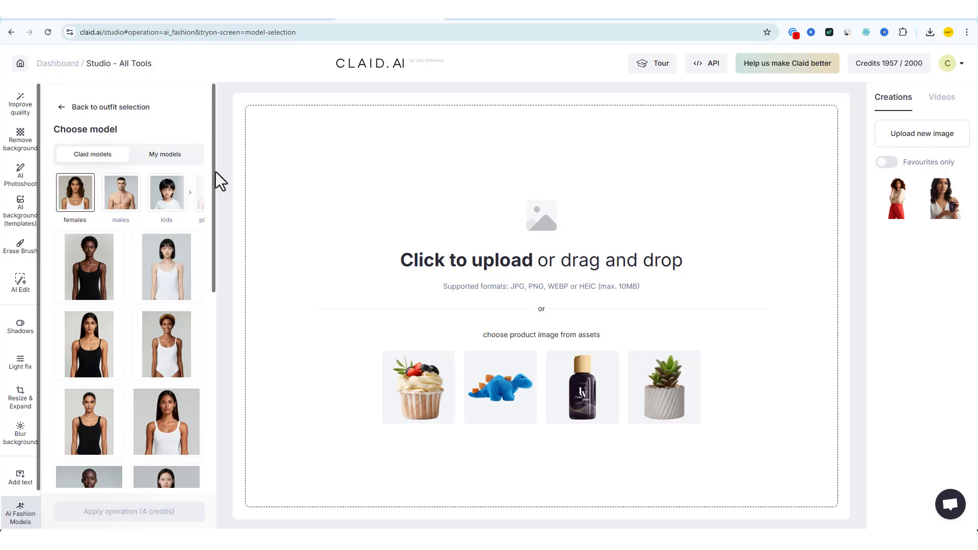
- Choose the female Claid model with long dark hair and black bodysuit, in the full-body hands-on-hips pose
mouse_move(215, 173)
left_mouse_down()
mouse_move(216, 210)
mouse_move(207, 175)
left_mouse_up()
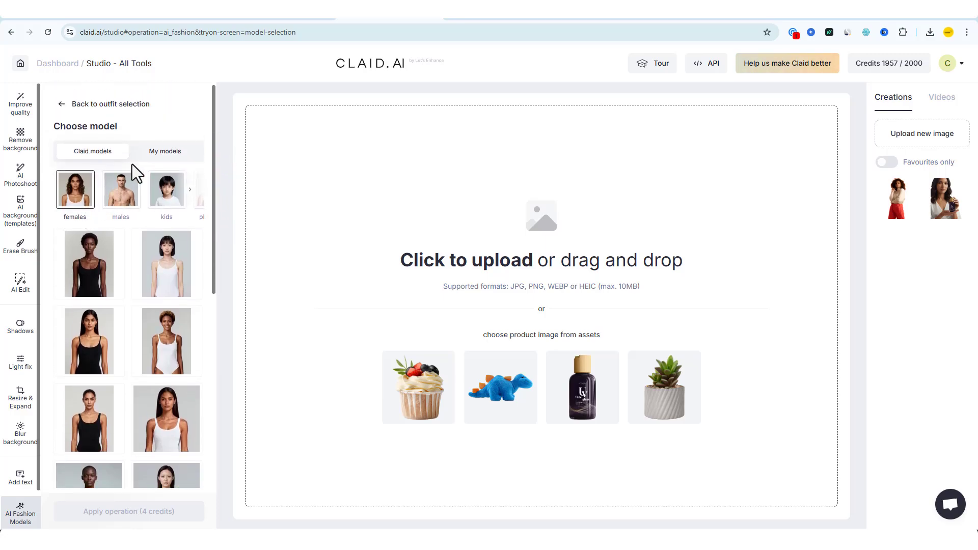
left_click(156, 151)
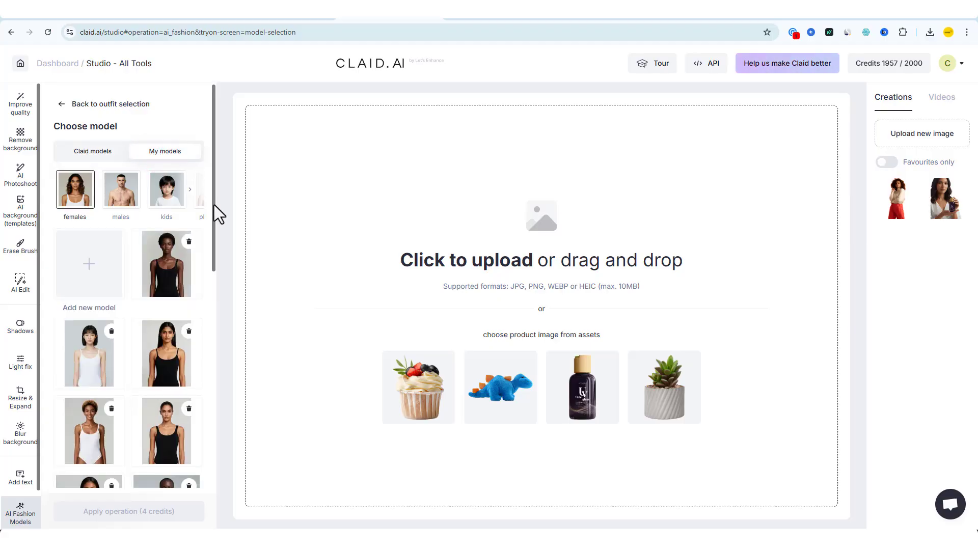
left_click(87, 159)
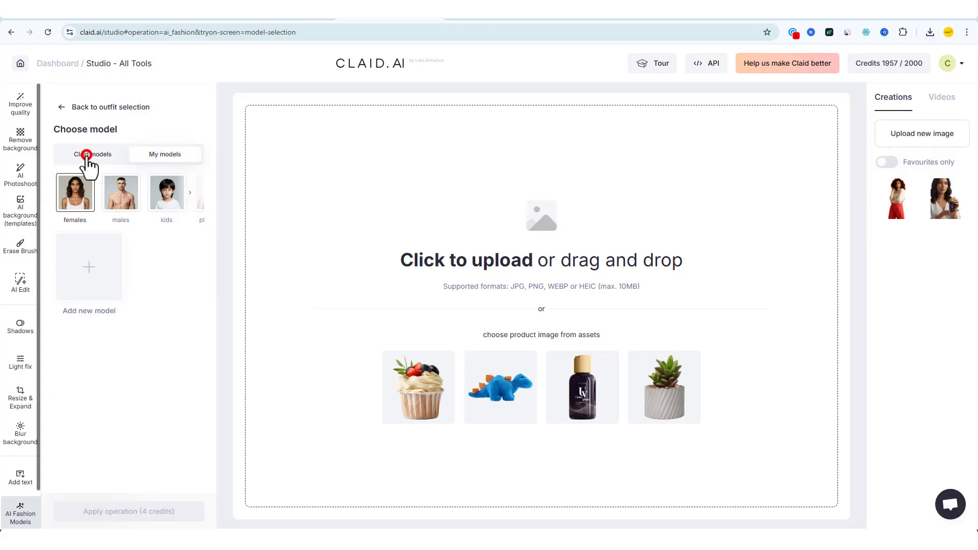
scroll(97, 290, "down", 1)
left_click(95, 279)
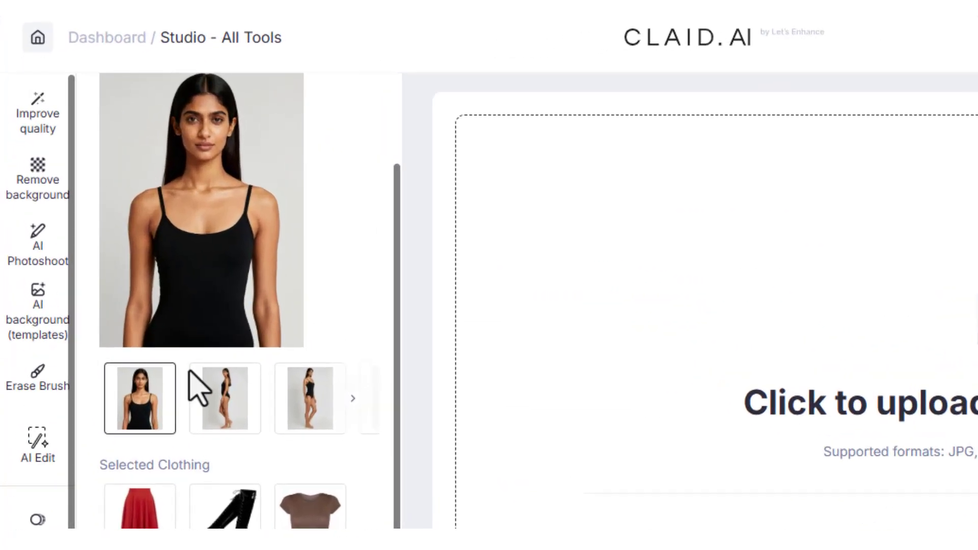
left_click(237, 412)
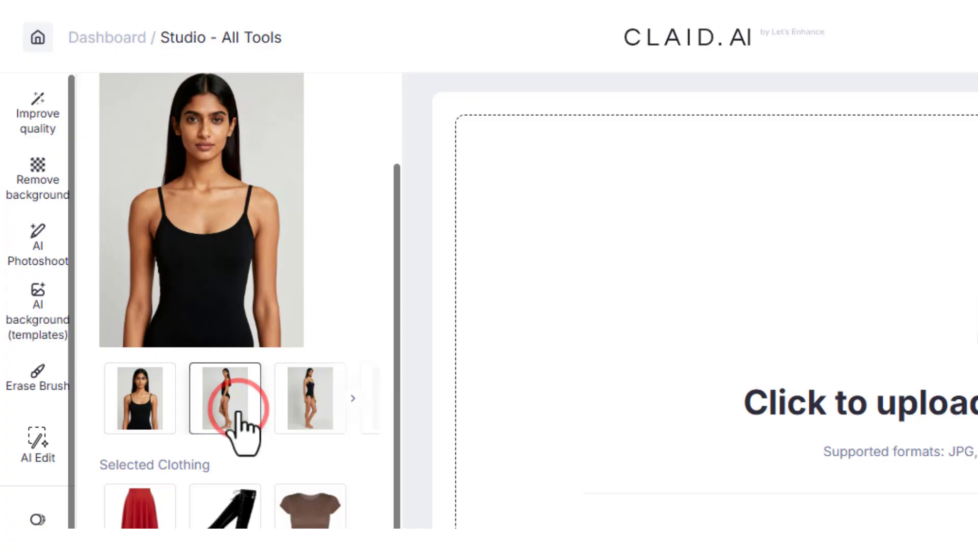
left_click(303, 420)
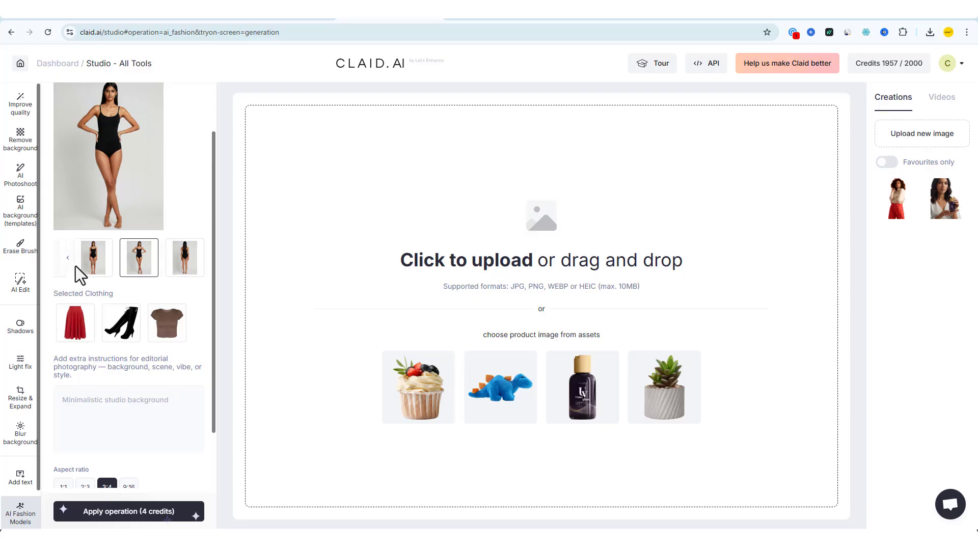
- Generate three outfit images at a 3:4 aspect ratio, leaving the extra instructions empty
scroll(203, 387, "down", 2)
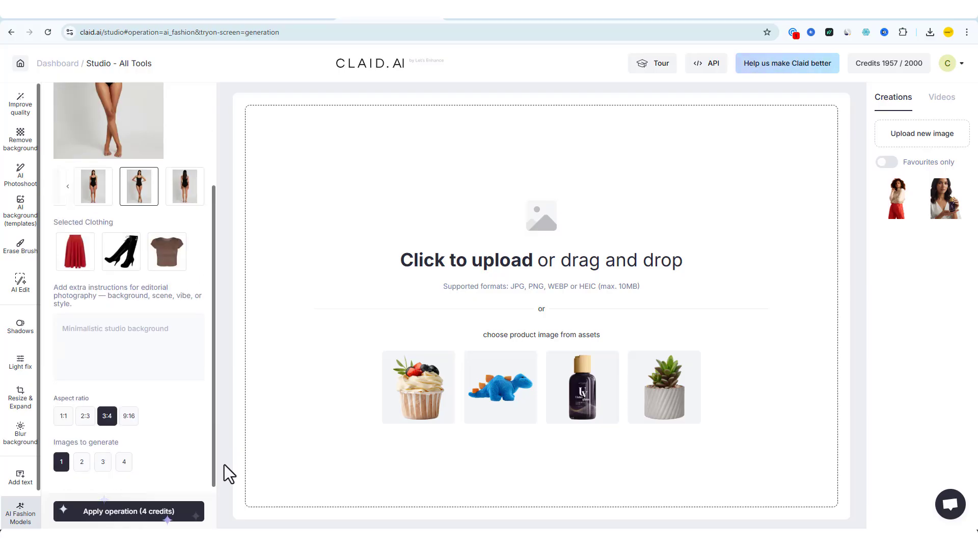
left_click(151, 336)
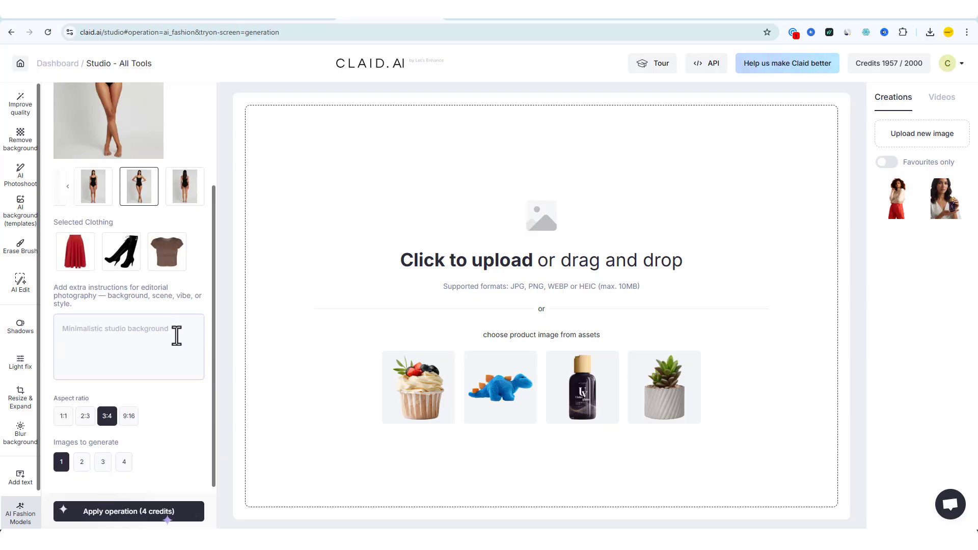
left_click(176, 334)
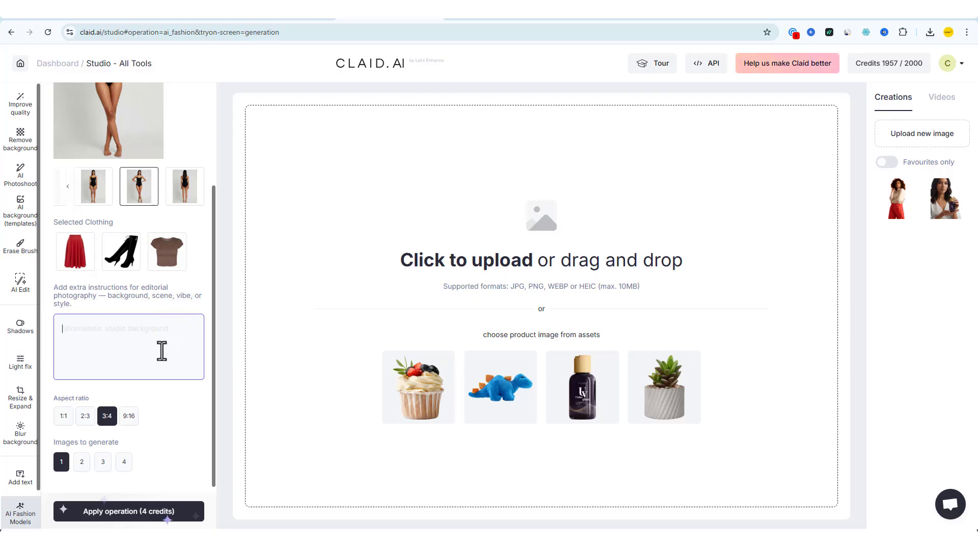
left_click(103, 461)
left_click(140, 511)
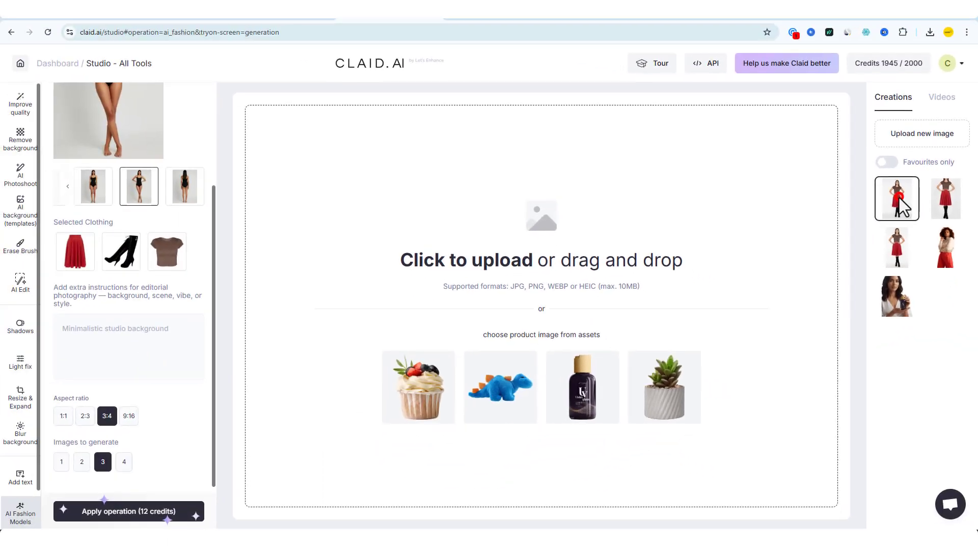
- Examine the generated fashion model images one by one at full size
left_click(901, 205)
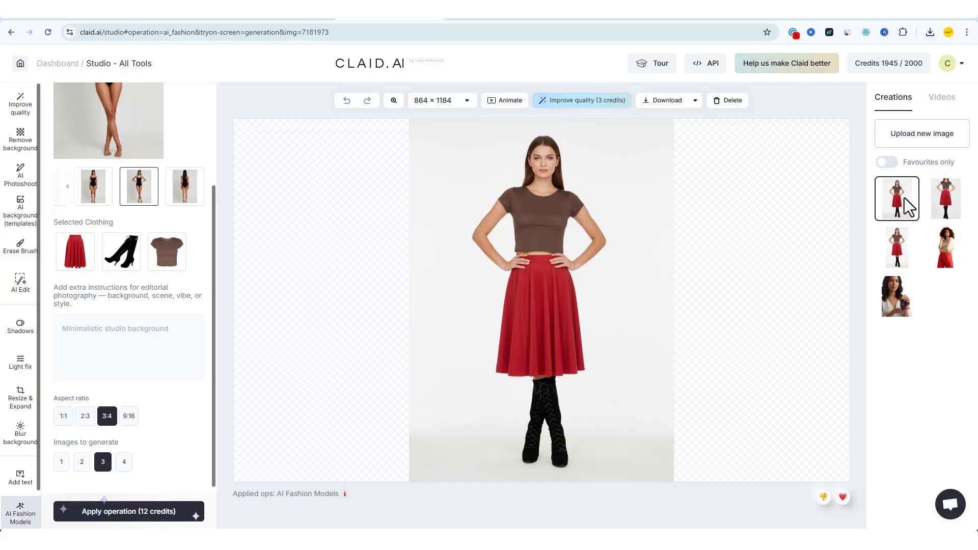
left_click(945, 197)
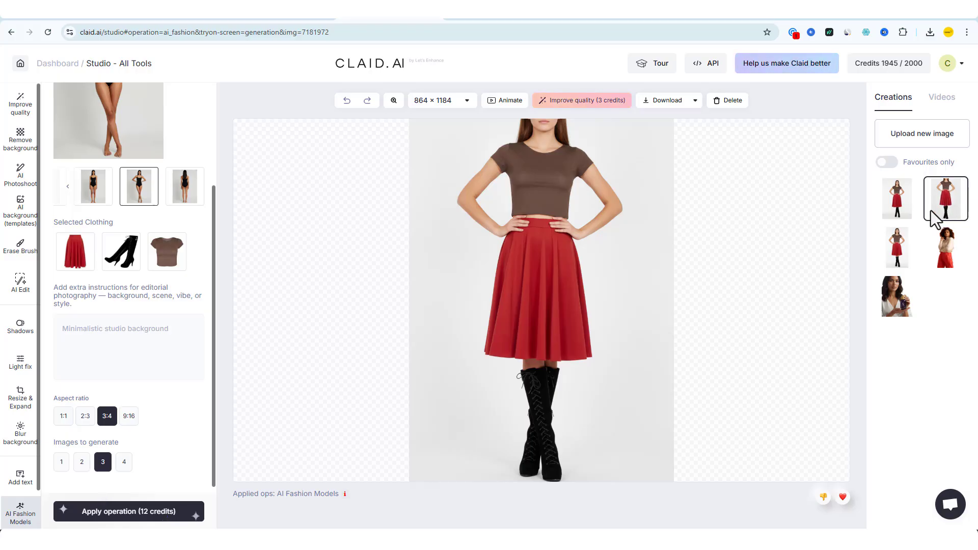
left_click(892, 252)
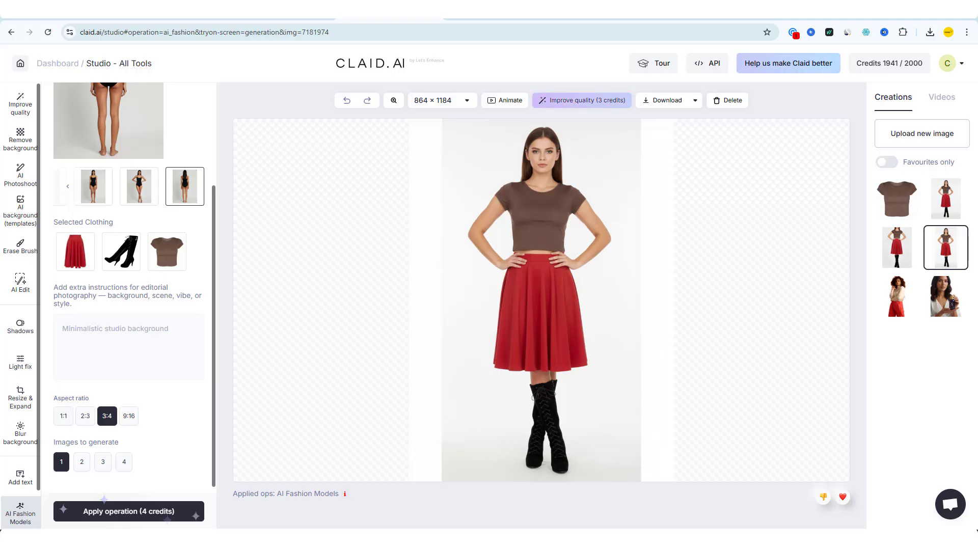
left_click(907, 206)
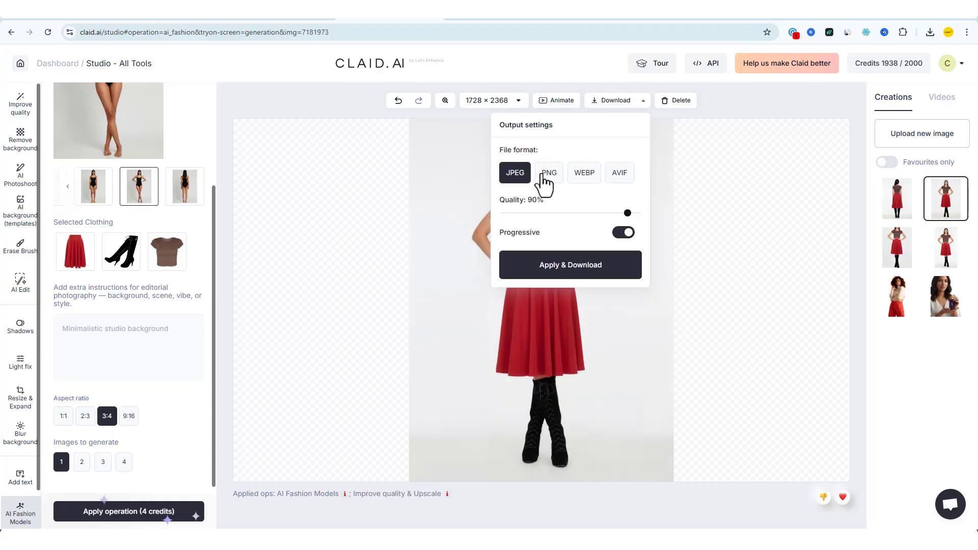
- Set the download output of the upscaled hands-on-hips image to JPEG format at 100% quality
left_click(548, 173)
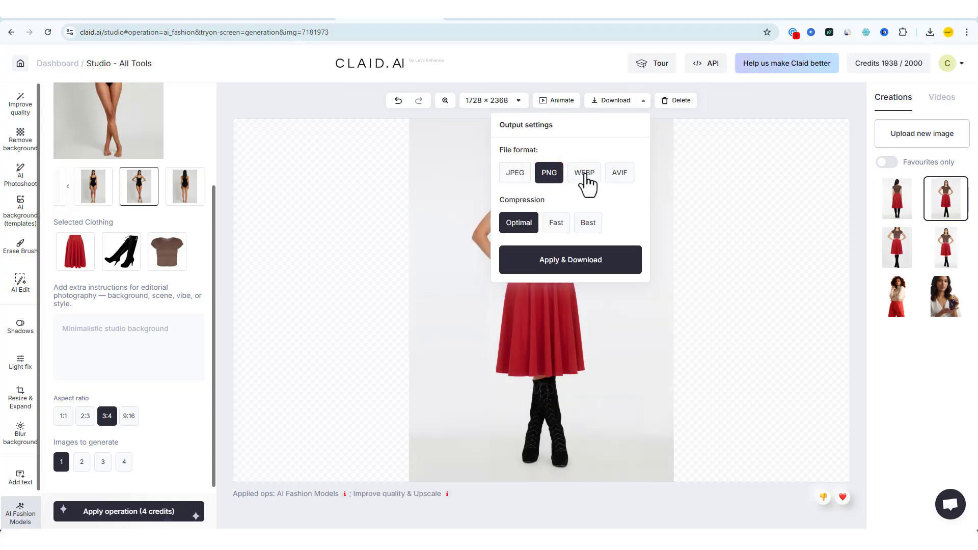
left_click(515, 176)
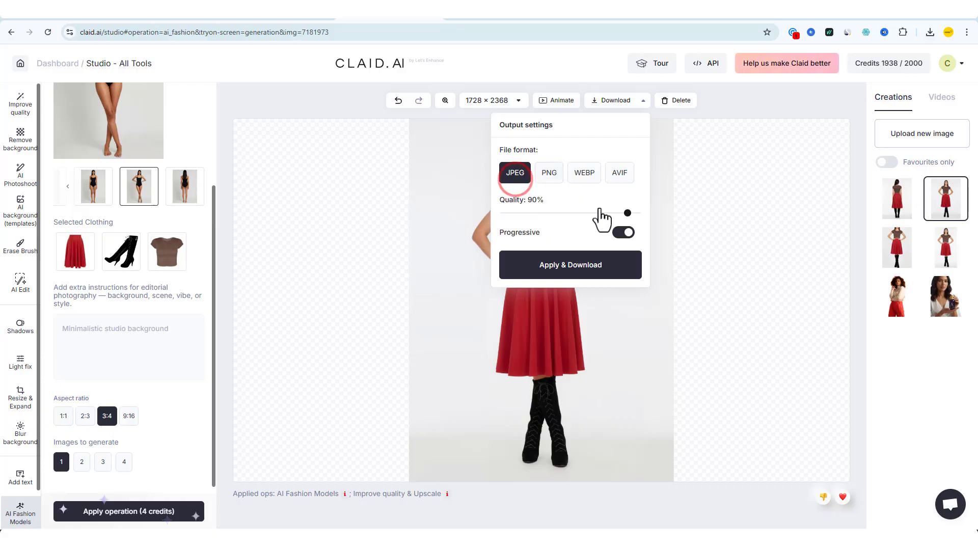
left_click_drag(628, 213, 651, 221)
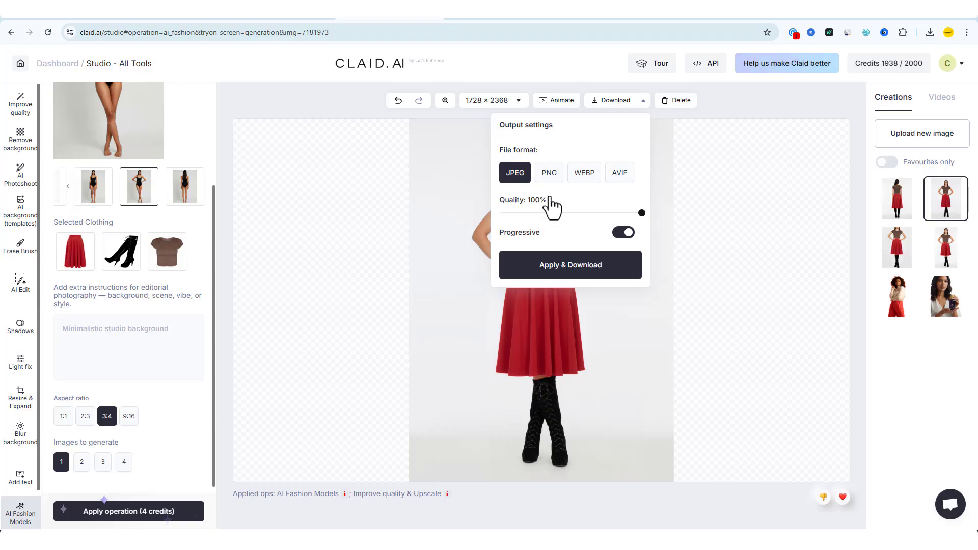
left_click_drag(548, 200, 507, 214)
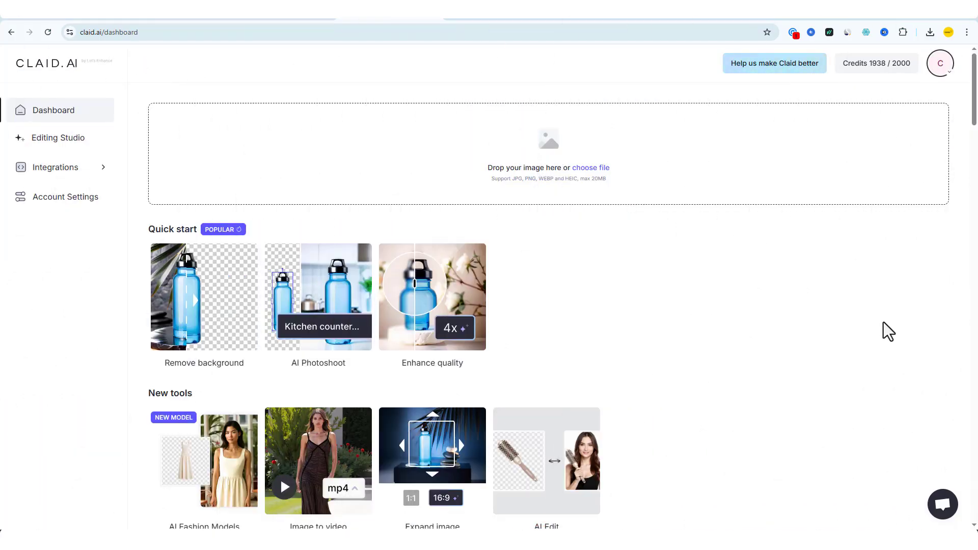
- Open the Image to video tool and load the full-body hands-on-hips image of the model in the red skirt
scroll(511, 254, "down", 5)
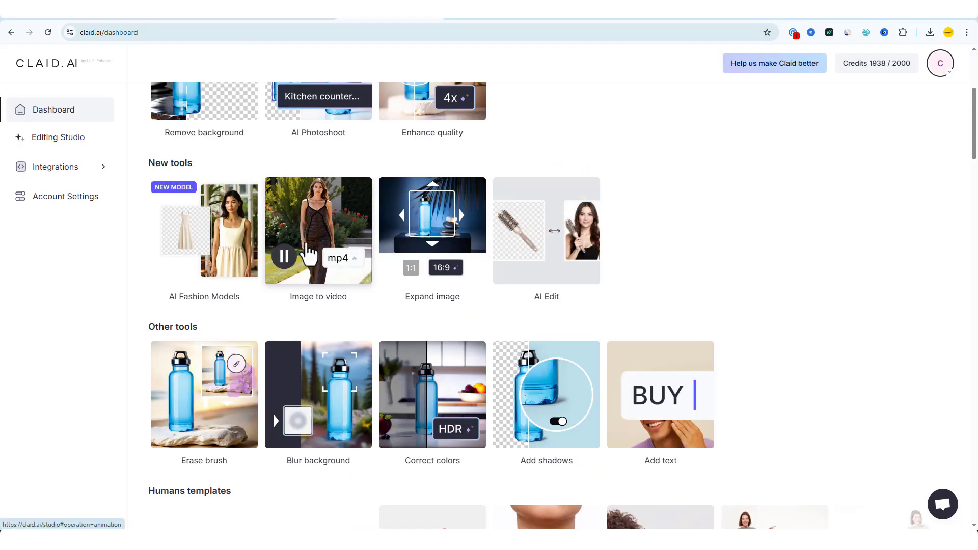
left_click(316, 240)
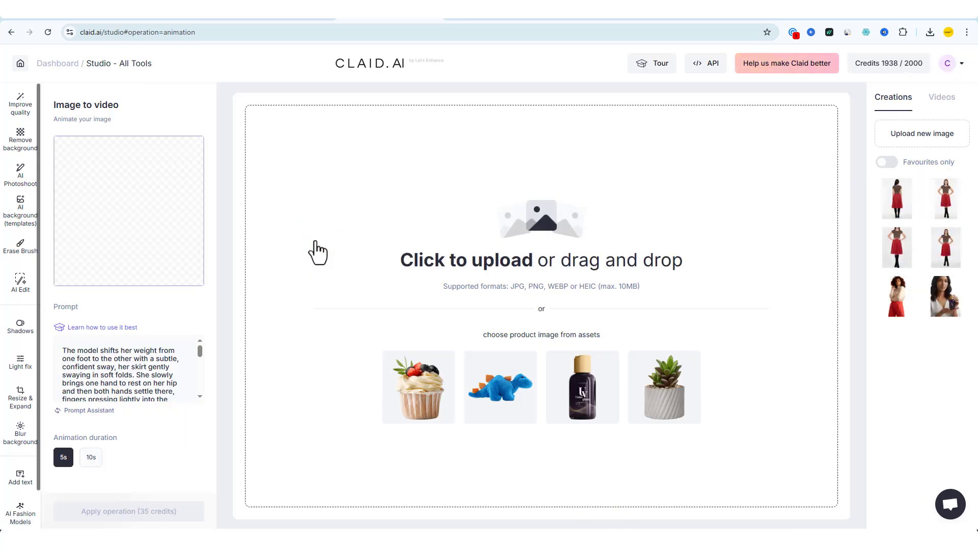
left_click(946, 200)
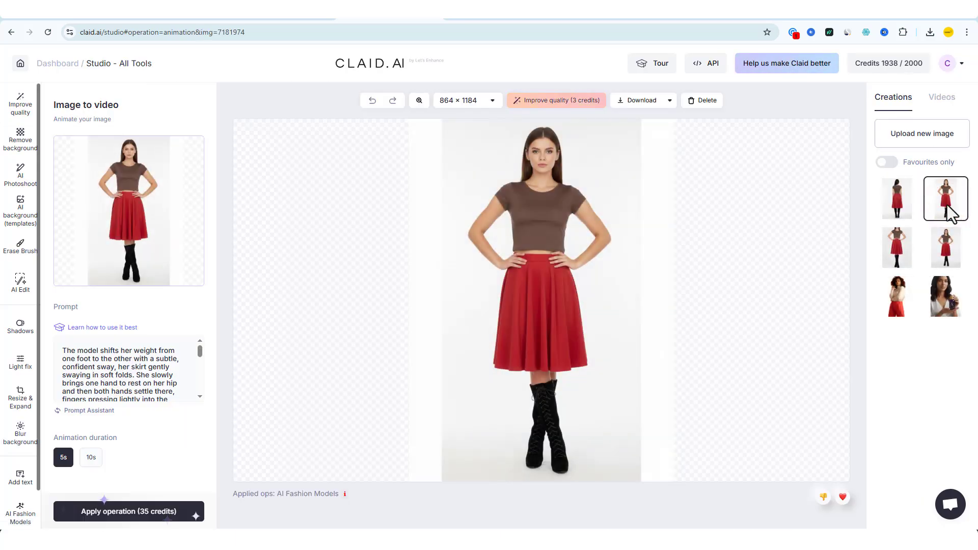
- Read through the whole animation prompt describing the model's movement, from its first line to its end
left_click_drag(62, 350, 174, 334)
left_click(177, 371)
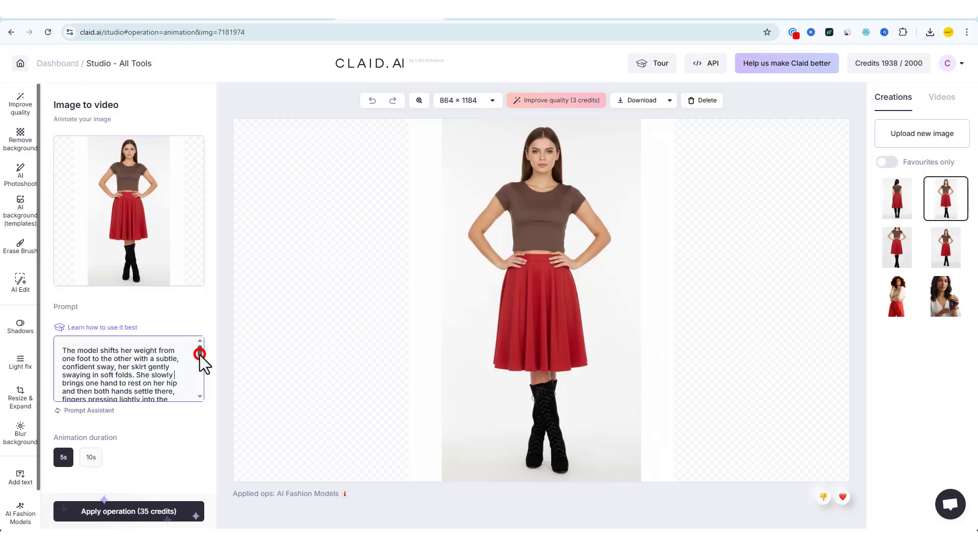
left_click_drag(200, 354, 214, 400)
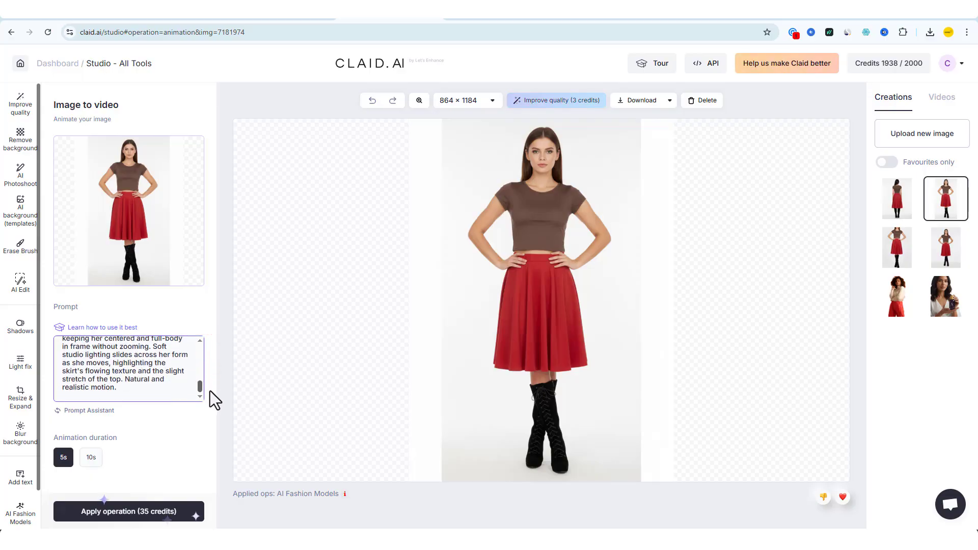
scroll(192, 366, "up", 3)
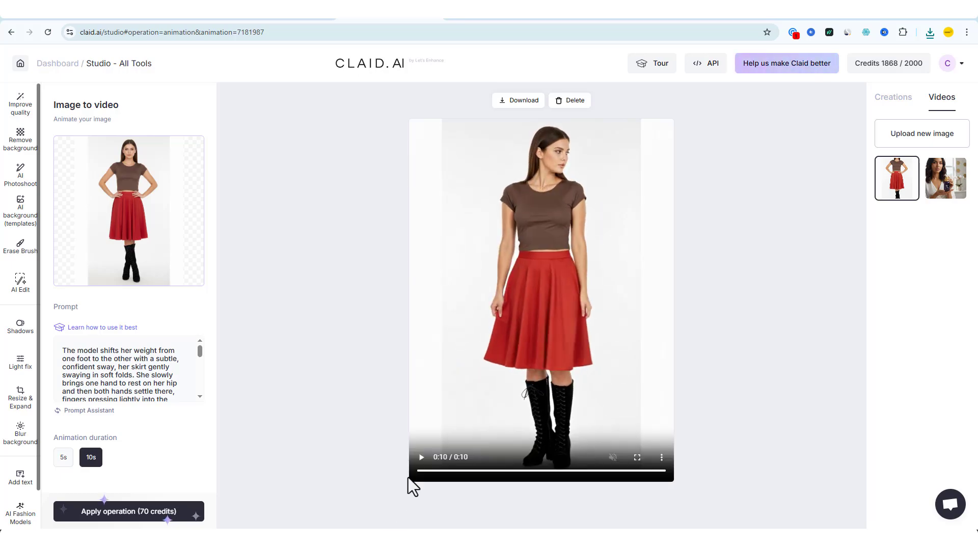
- Play the generated 10-second video of the model in the red skirt
left_click(423, 457)
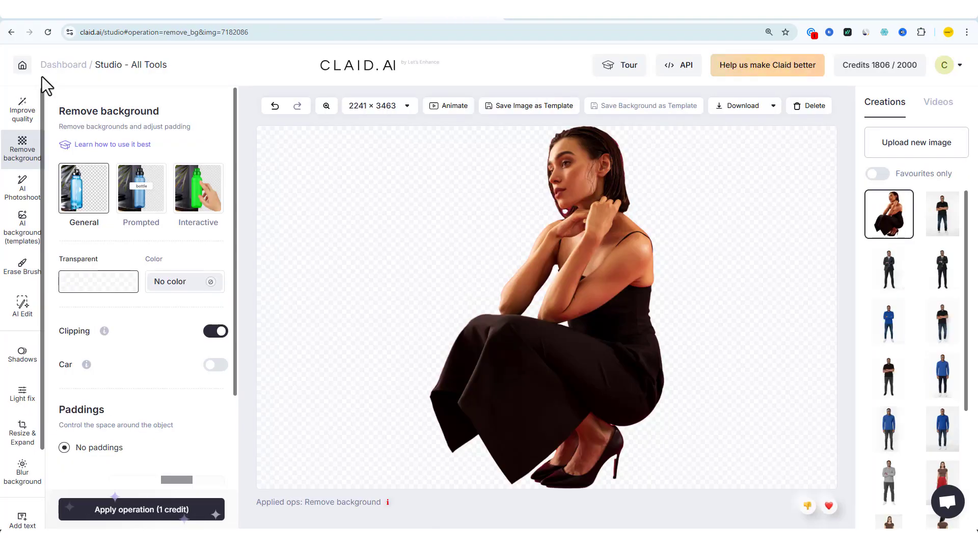
- Return to the dashboard and look over the tools and templates it offers
left_click(22, 65)
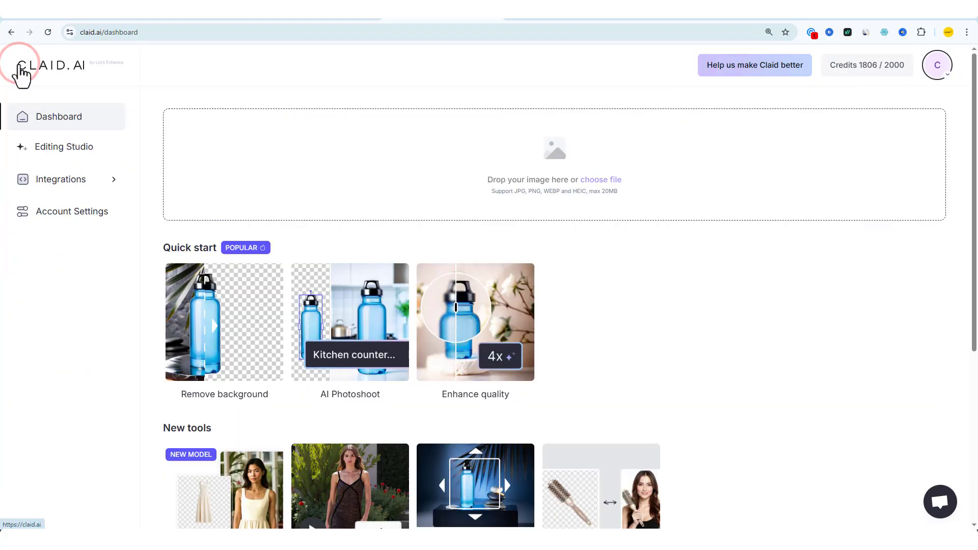
scroll(958, 153, "down", 12)
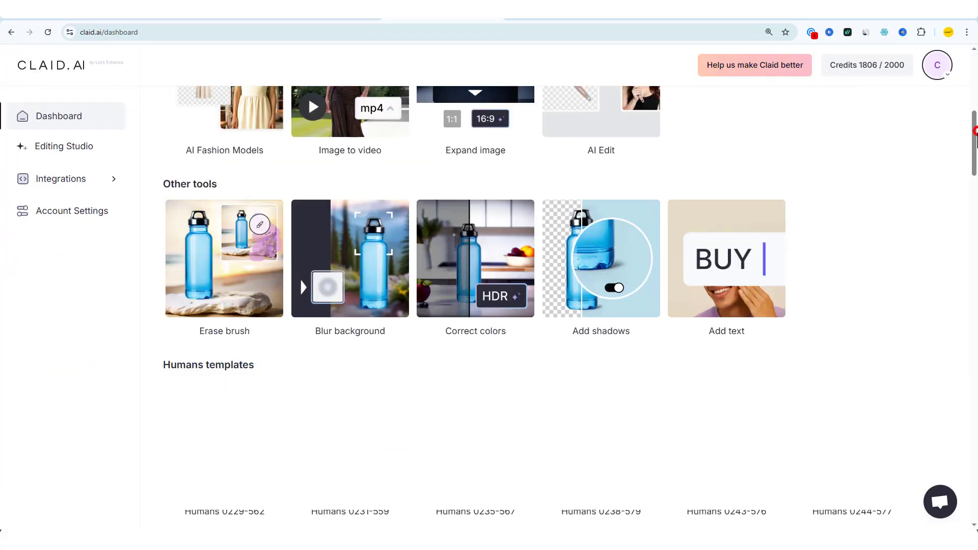
scroll(92, 145, "up", 5)
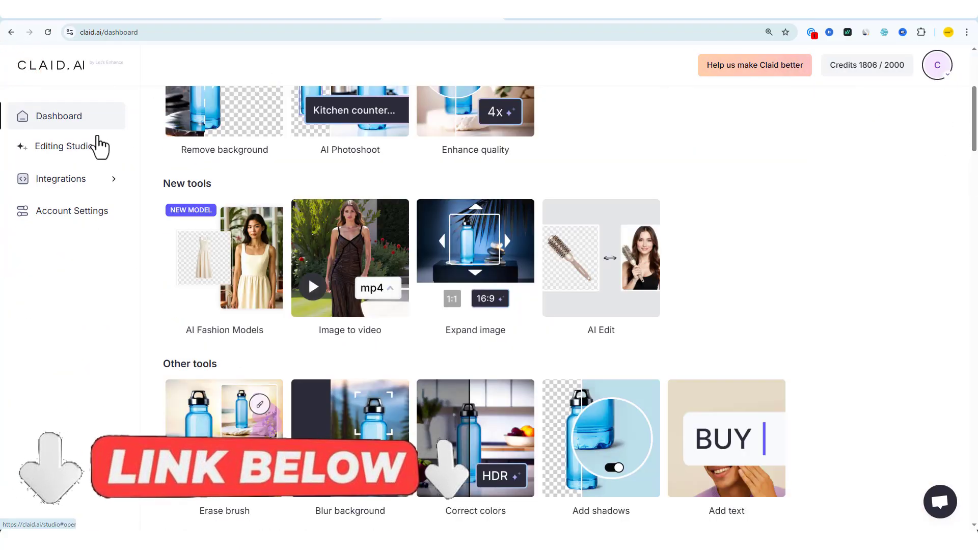
- Open the AI Photoshoot tool in the Editing Studio
left_click(88, 143)
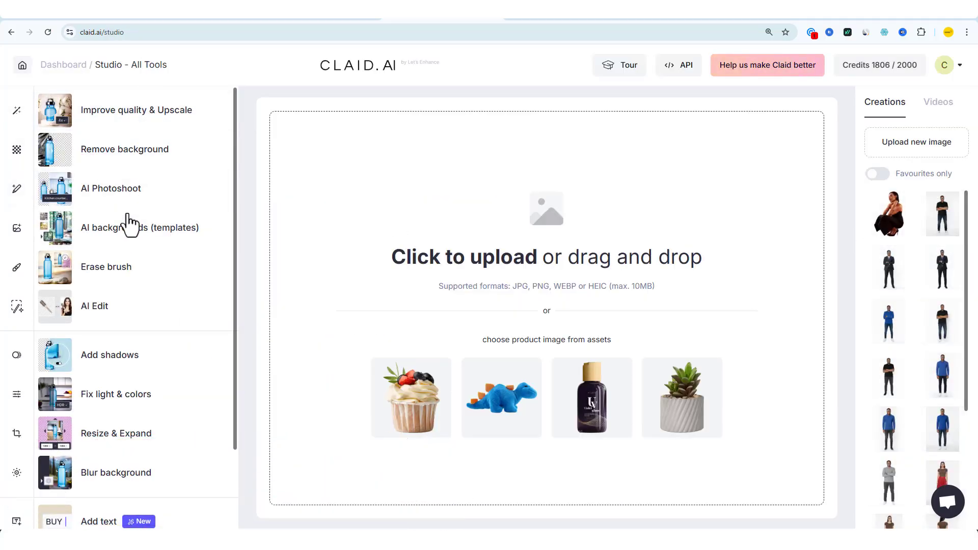
left_click(125, 200)
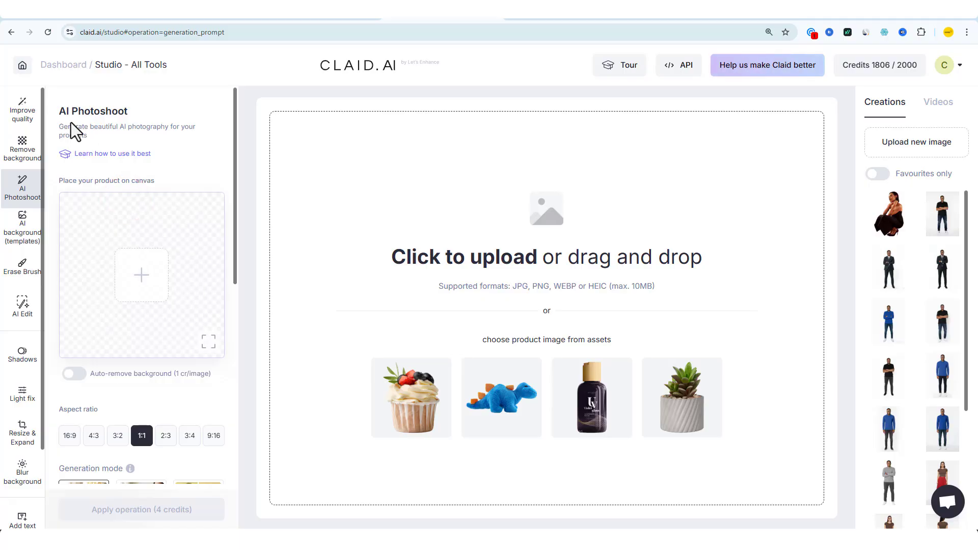
- Go to the Claid.ai homepage and look through its showcase of AI tools
left_click(22, 63)
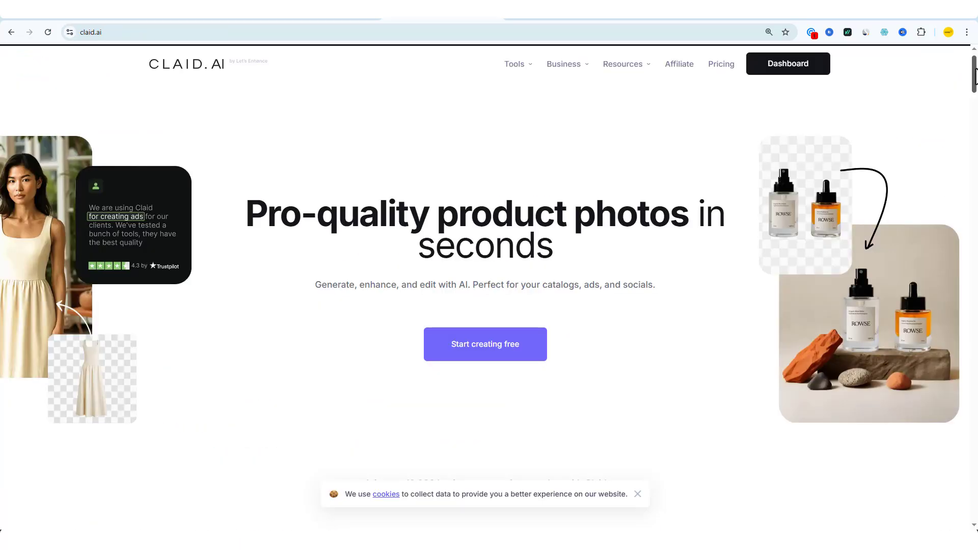
left_click_drag(974, 71, 975, 147)
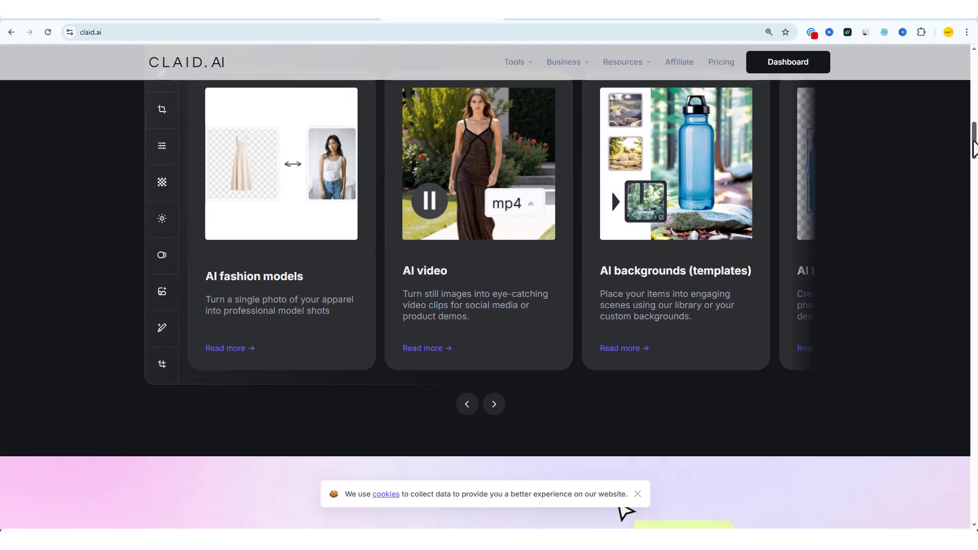